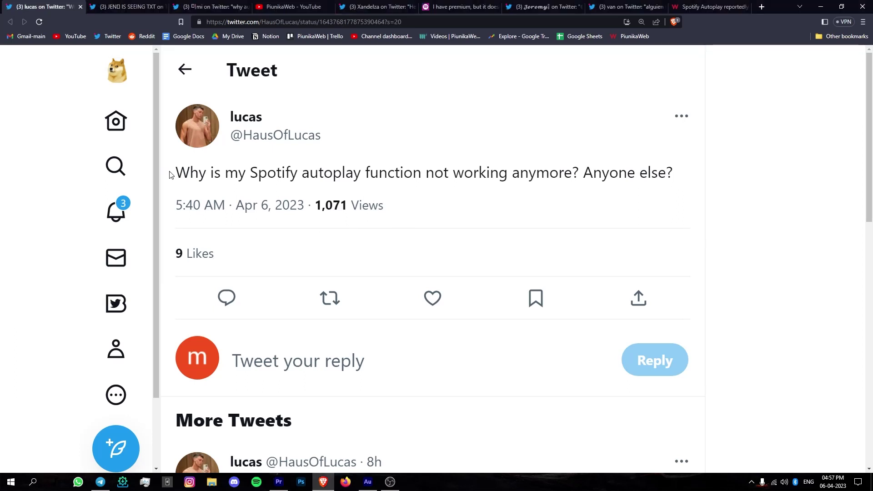
# Step: Highlight the autoplay-not-working complaints in the first two tweets
pyautogui.moveTo(170, 175); pyautogui.dragTo(579, 173)
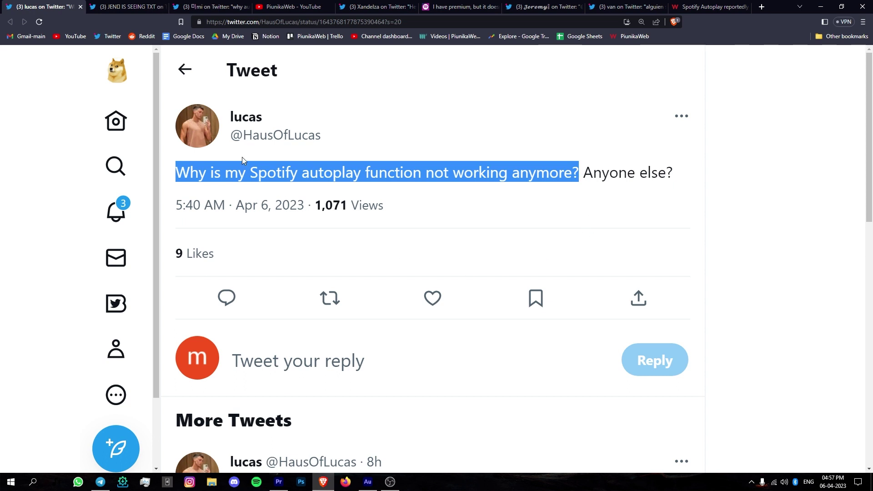
pyautogui.click(138, 7)
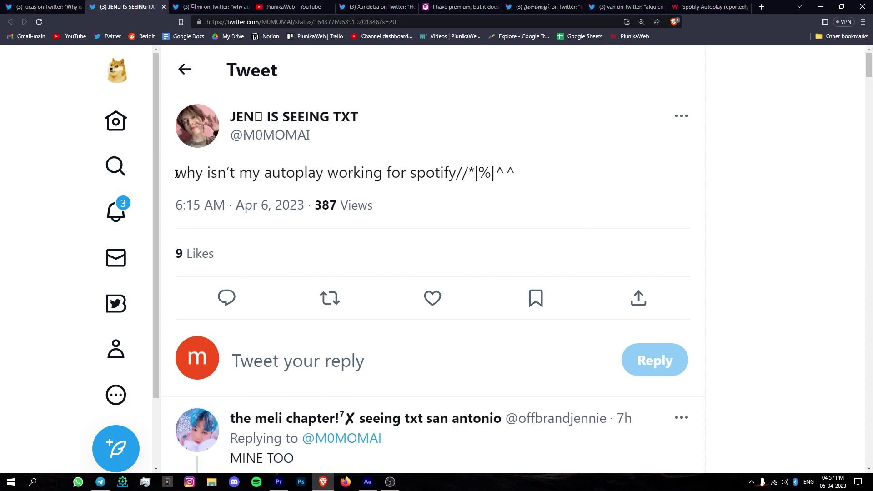
pyautogui.moveTo(176, 174); pyautogui.dragTo(456, 179)
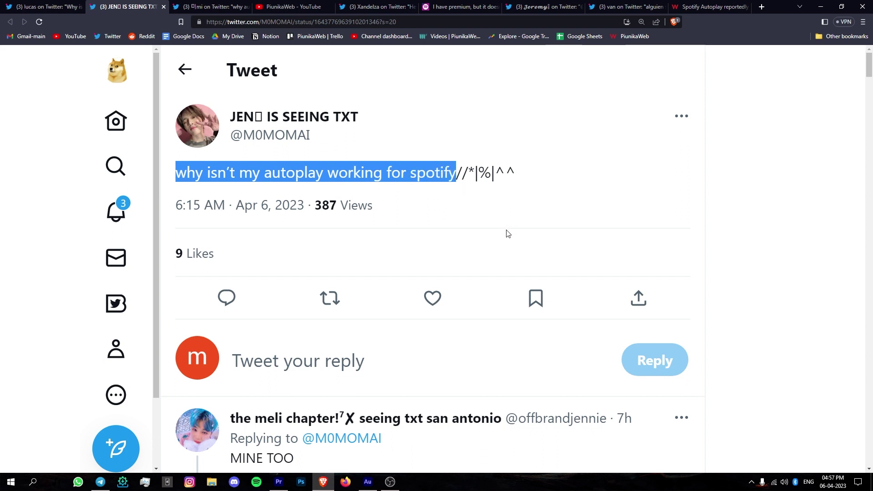
# Step: Highlight 'autoplay aint working', then pass the PiunikaWeb YouTube tab to reach the playlists tweet
pyautogui.click(208, 7)
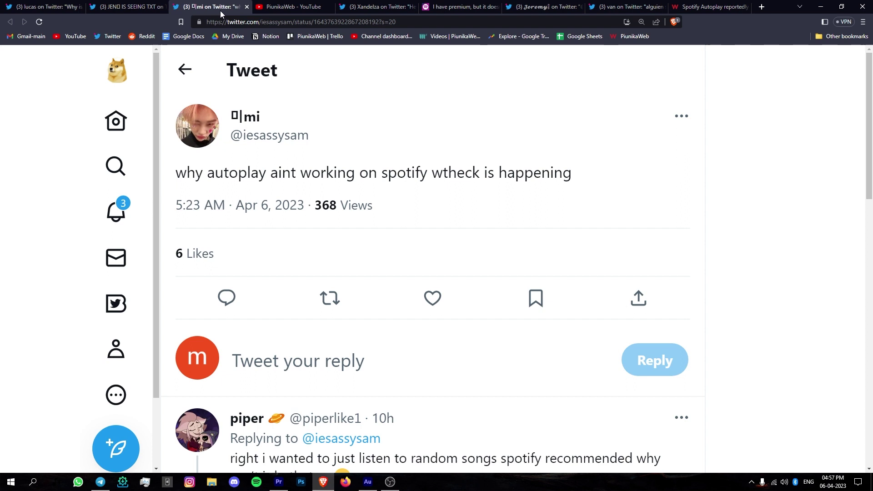
pyautogui.moveTo(208, 175); pyautogui.dragTo(353, 178)
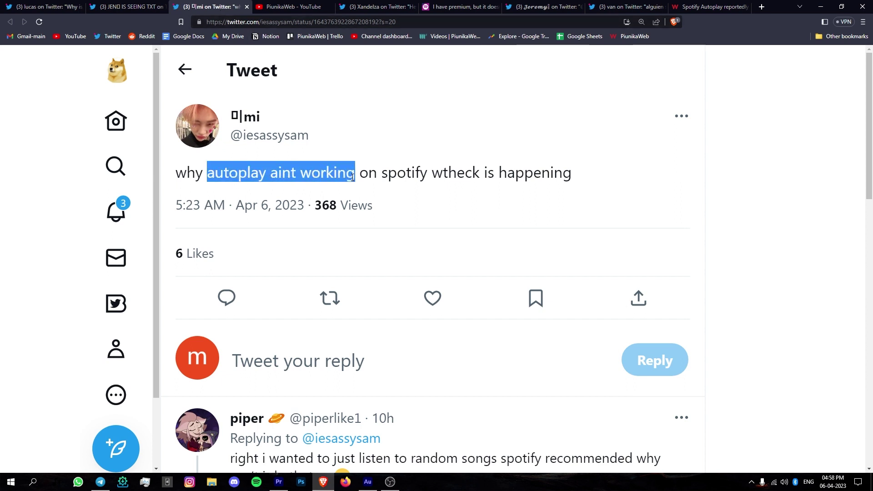
pyautogui.click(293, 8)
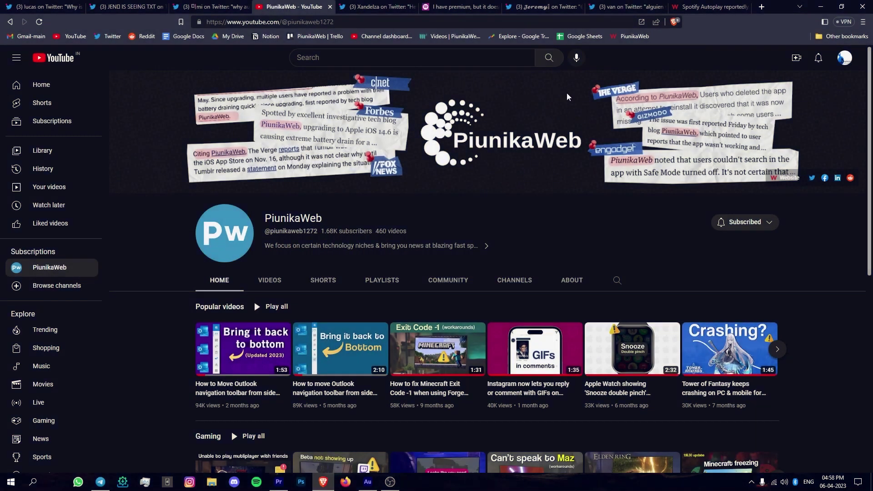
pyautogui.click(378, 7)
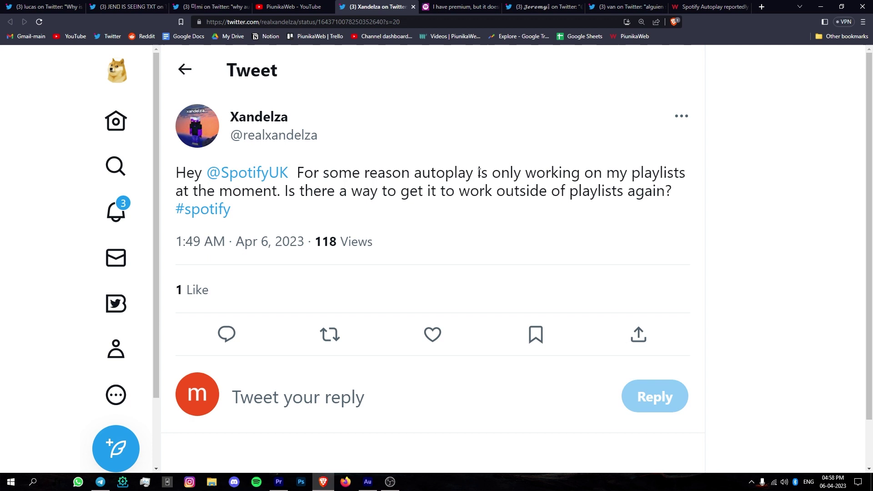
# Step: Highlight the playlists-only complaint, the premium-skip forum title, and 'just replays the same one'
pyautogui.moveTo(477, 173); pyautogui.dragTo(281, 191)
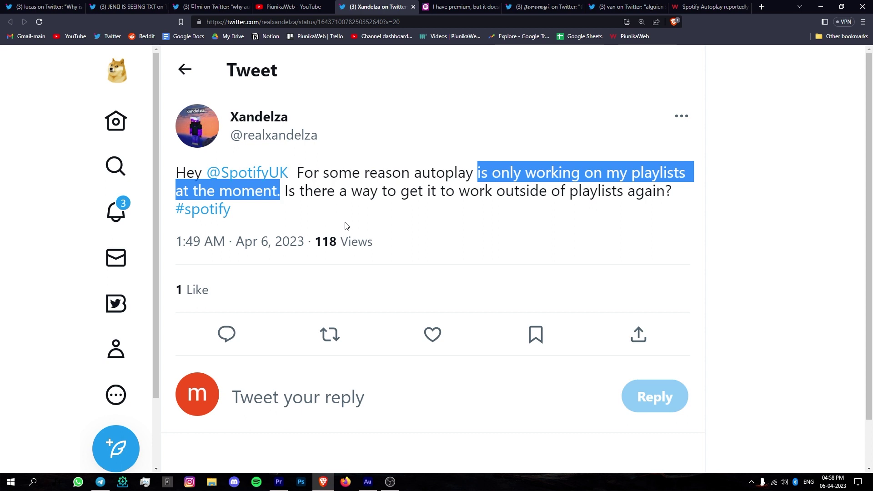
pyautogui.click(468, 7)
pyautogui.moveTo(627, 168); pyautogui.dragTo(151, 170)
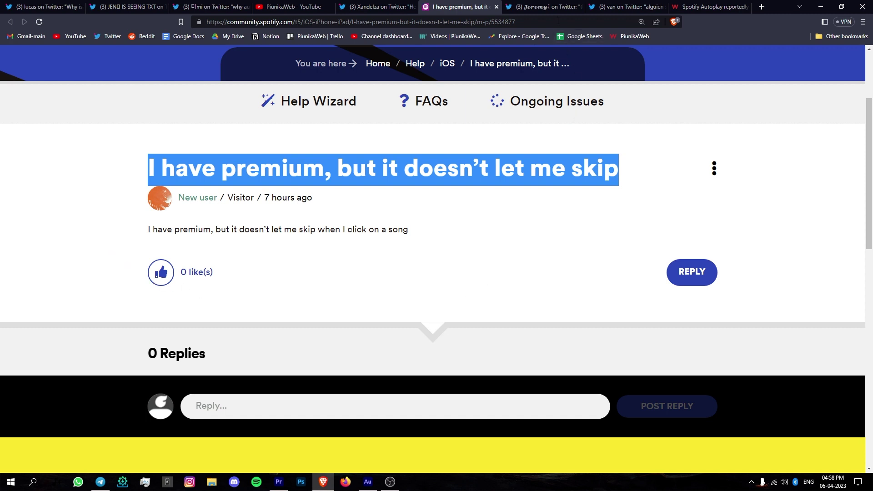
pyautogui.click(546, 7)
pyautogui.moveTo(429, 194); pyautogui.dragTo(601, 192)
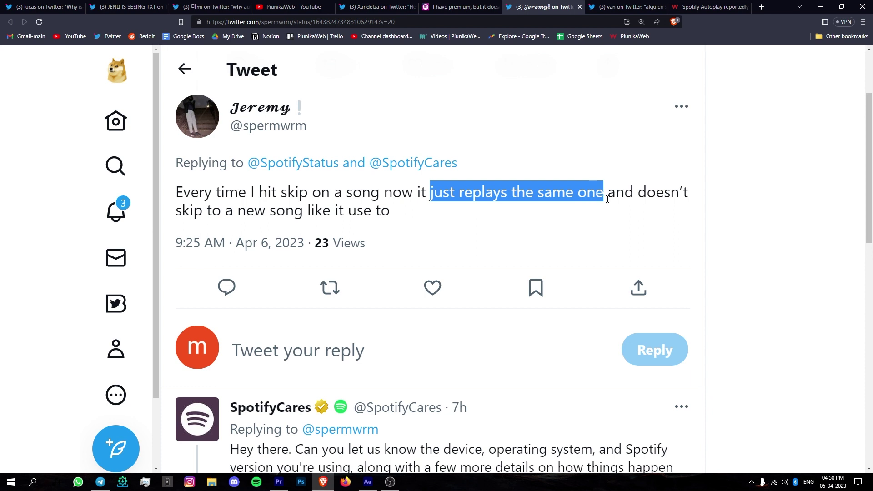
# Step: On the 'van on Twitter' tweet, highlight the translated 'I want to skip… pauses?' sentence
pyautogui.click(628, 8)
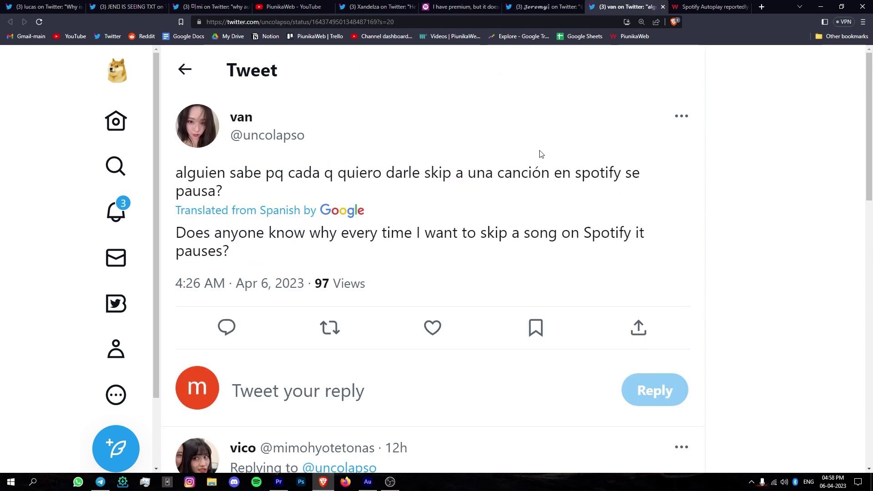
pyautogui.moveTo(417, 234); pyautogui.dragTo(453, 253)
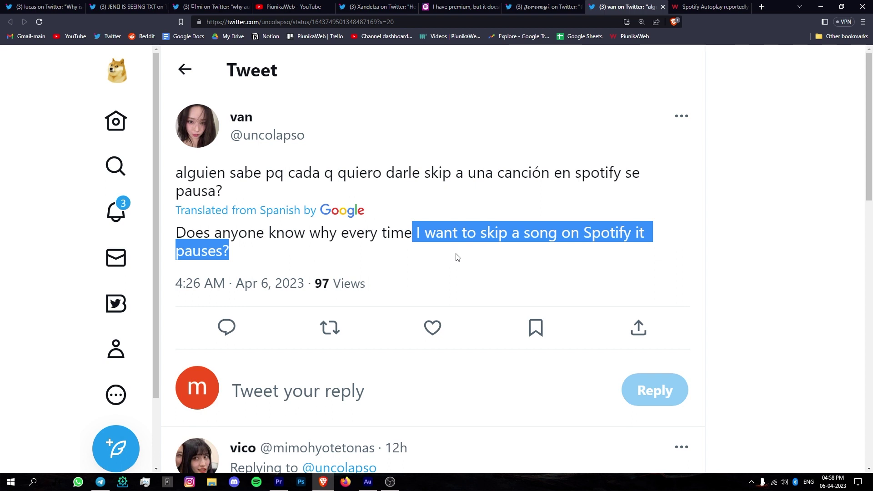
# Step: Highlight the headline of the PiunikaWeb article on Spotify Autoplay and skip bugs
pyautogui.click(709, 6)
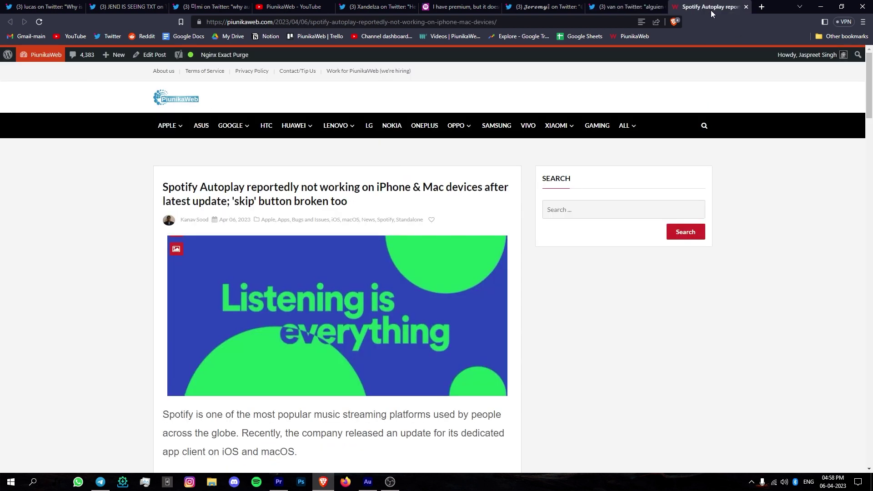
pyautogui.moveTo(348, 201); pyautogui.dragTo(119, 200)
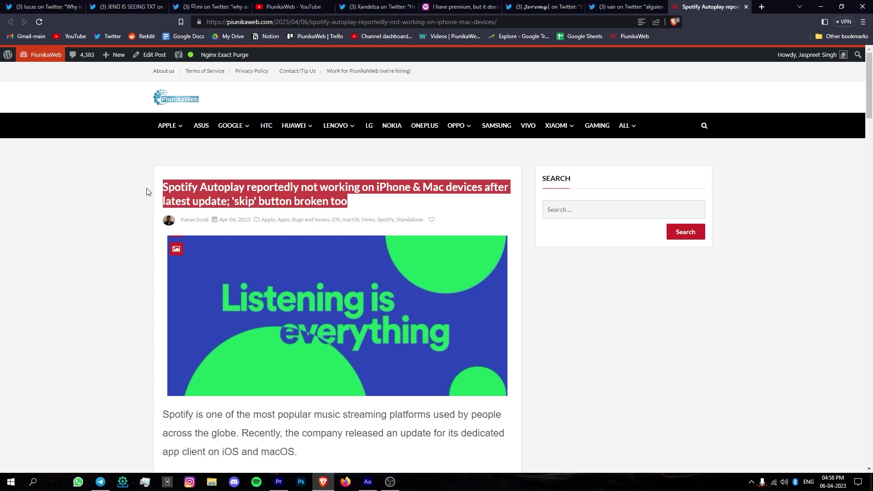
pyautogui.scroll(-5, 111, 205)
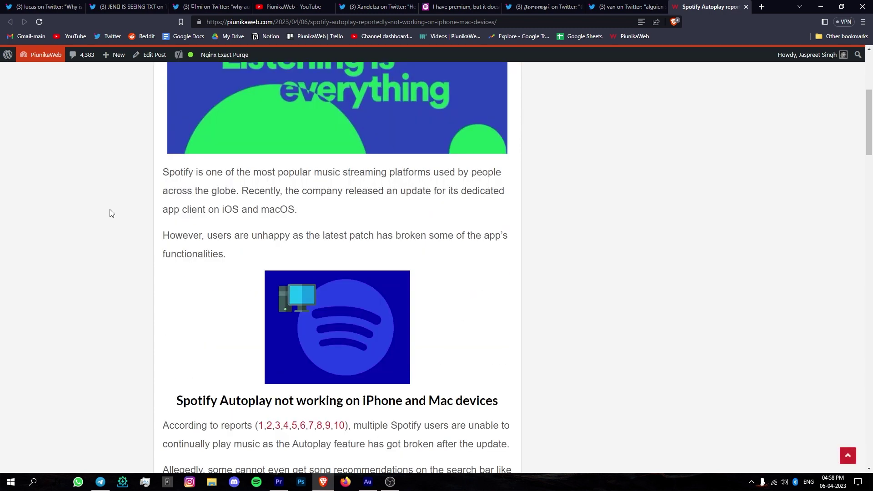
pyautogui.scroll(-2, 109, 215)
pyautogui.scroll(-2, 111, 215)
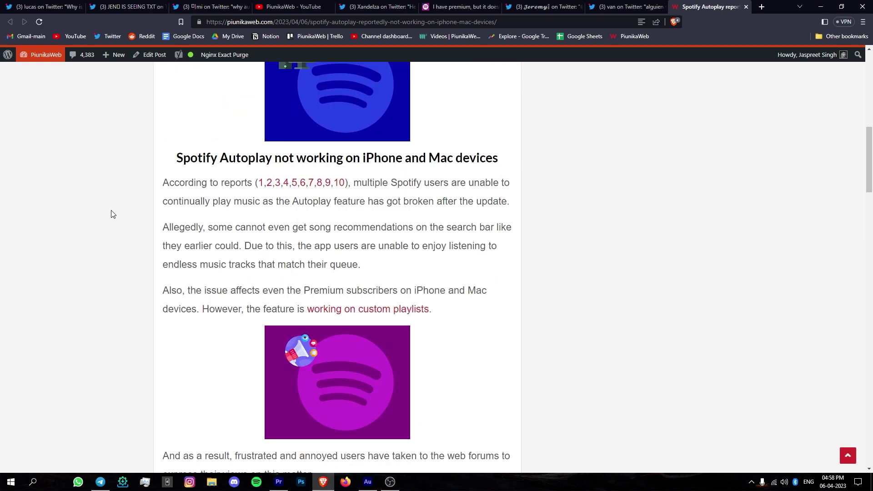
pyautogui.scroll(-4, 112, 214)
pyautogui.scroll(-2, 113, 214)
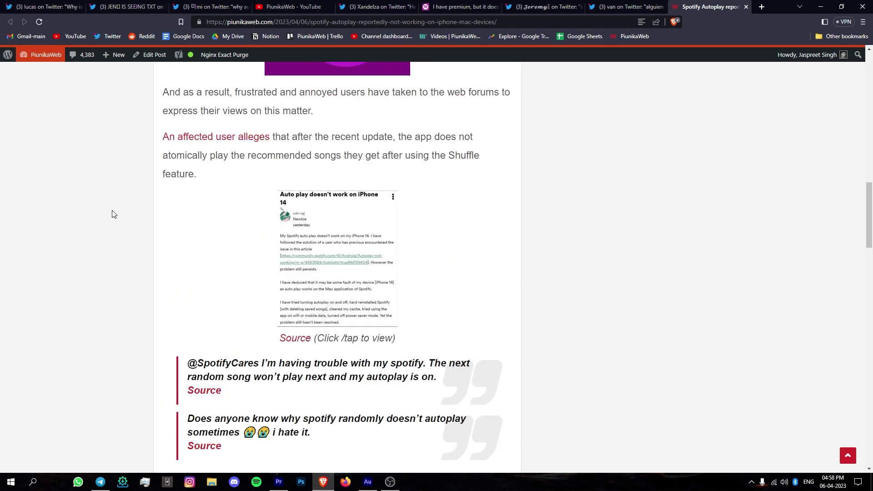
pyautogui.scroll(-2, 114, 213)
pyautogui.scroll(-2, 111, 211)
pyautogui.scroll(-2, 104, 214)
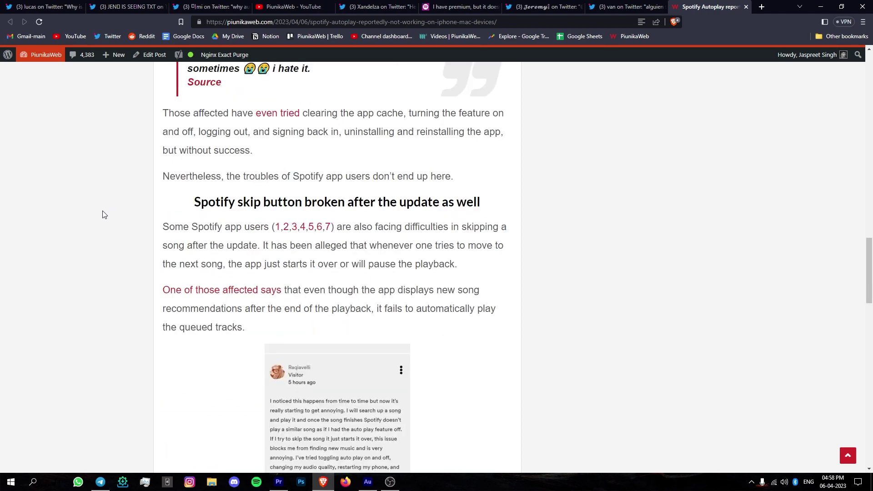
pyautogui.scroll(-2, 172, 206)
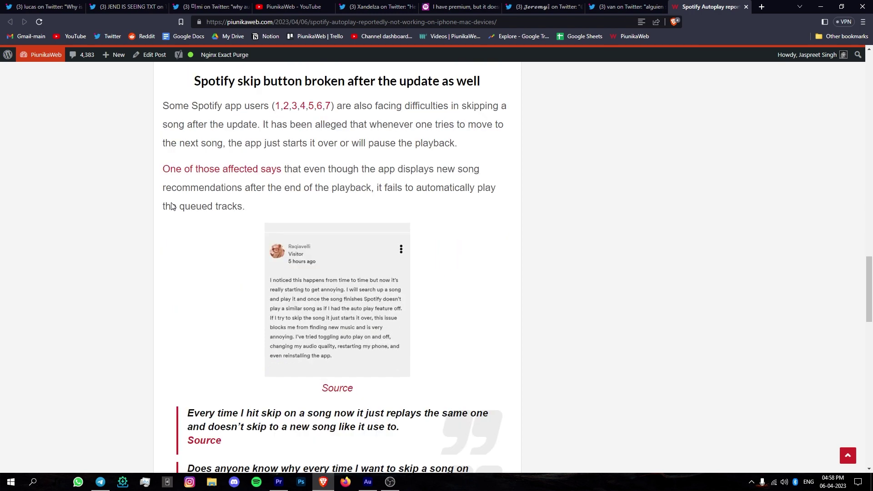
pyautogui.scroll(-2, 172, 206)
pyautogui.scroll(-2, 155, 208)
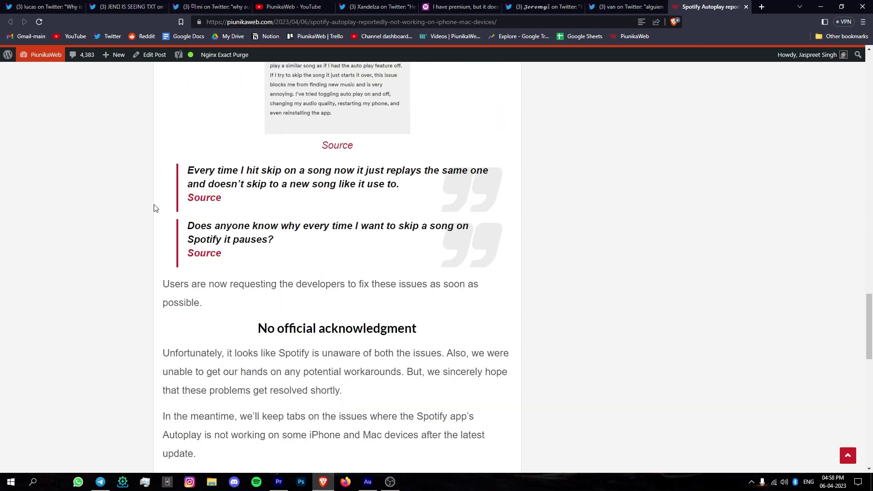